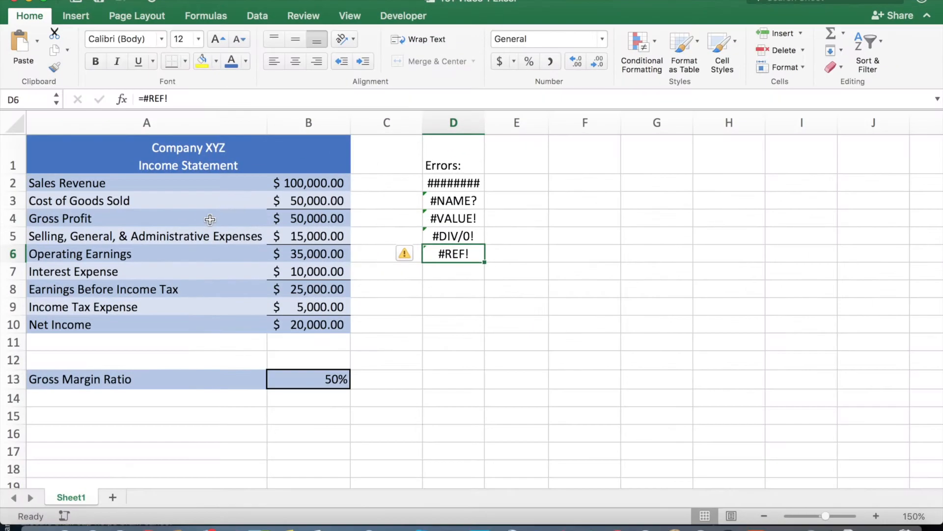
# Trace the precedents of the Gross Profit cell B4 and check the cells referenced by its formula.
pyautogui.click(311, 218)
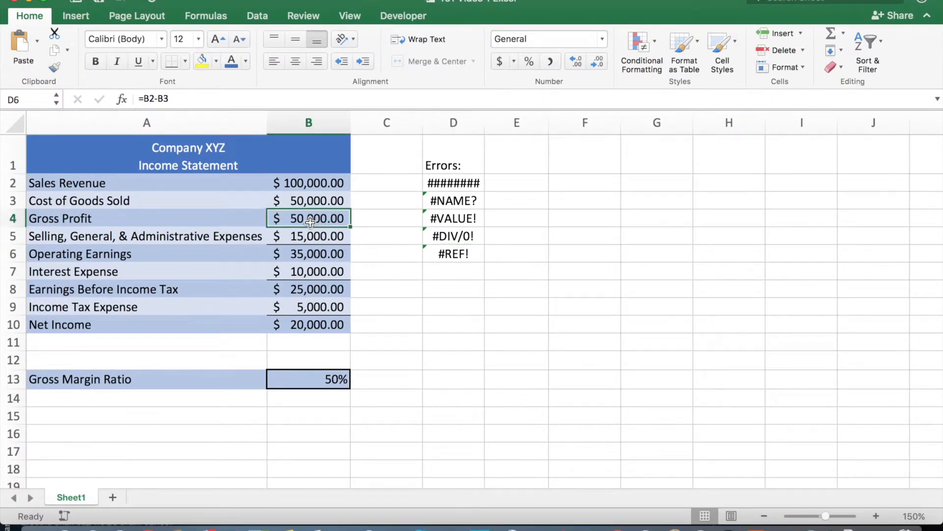
pyautogui.click(206, 19)
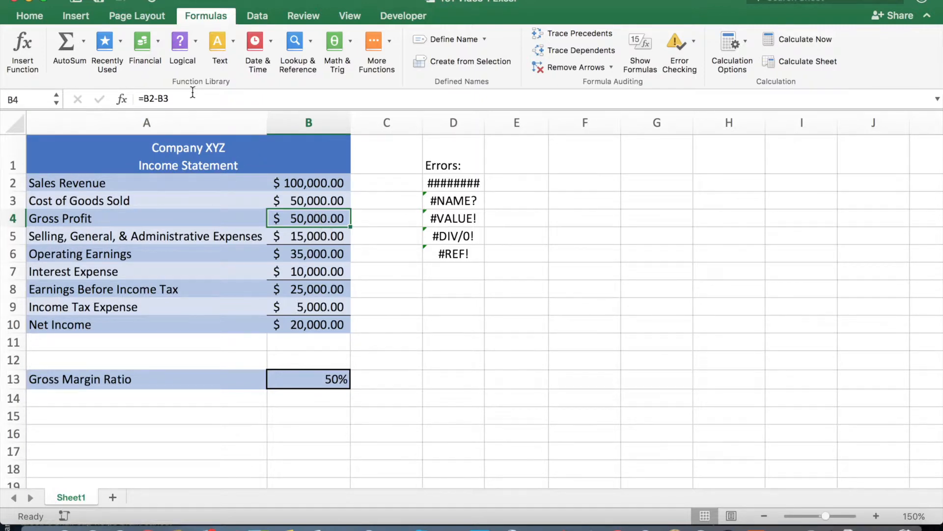
pyautogui.click(566, 33)
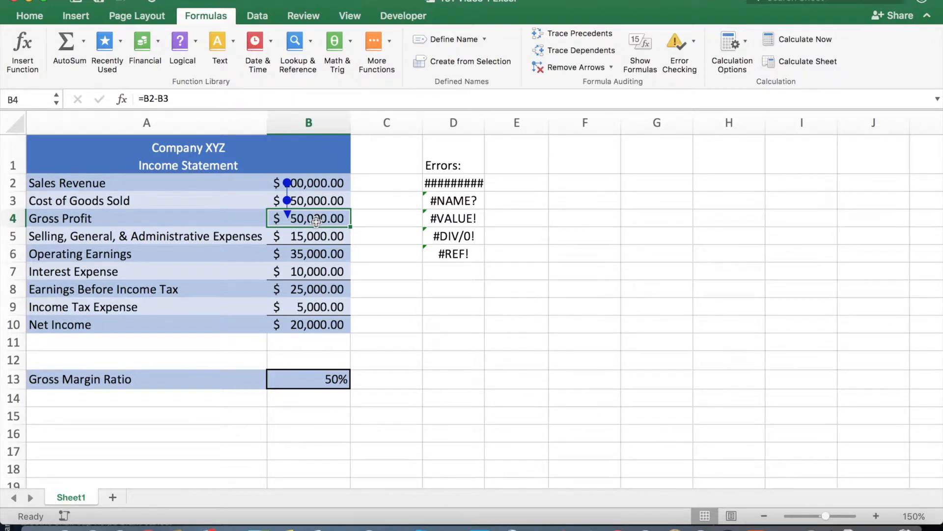
pyautogui.click(172, 99)
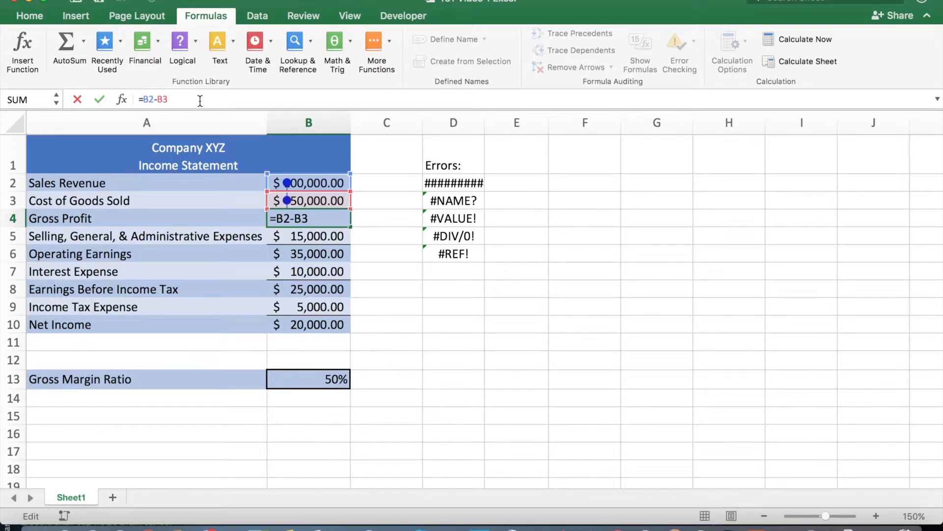
pyautogui.press('Return')
# Trace the precedents of the Gross Margin Ratio cell B13, and clear the tracer arrows.
pyautogui.press('Down')
pyautogui.press('Down')
pyautogui.press('Down')
pyautogui.press('Down')
pyautogui.press('Down')
pyautogui.press('Down')
pyautogui.press('Down')
pyautogui.press('Down')
pyautogui.press('Down')
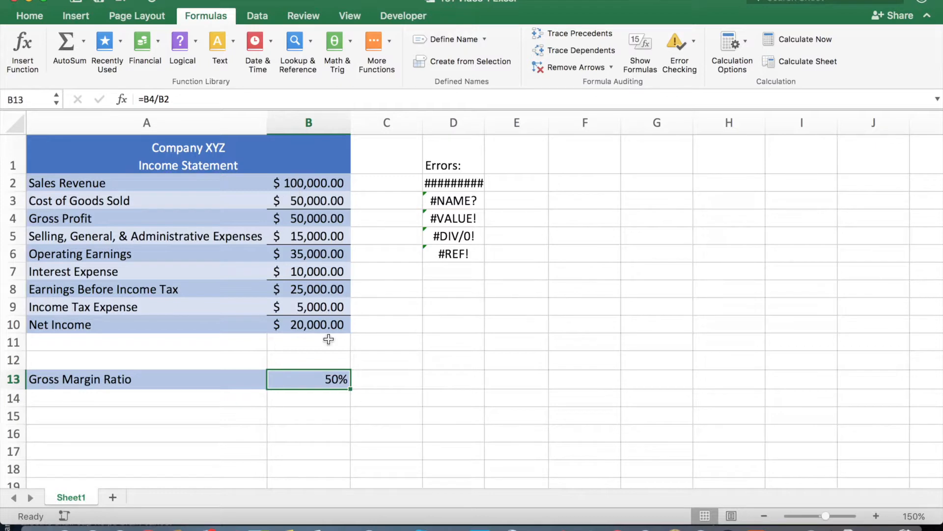
pyautogui.click(571, 37)
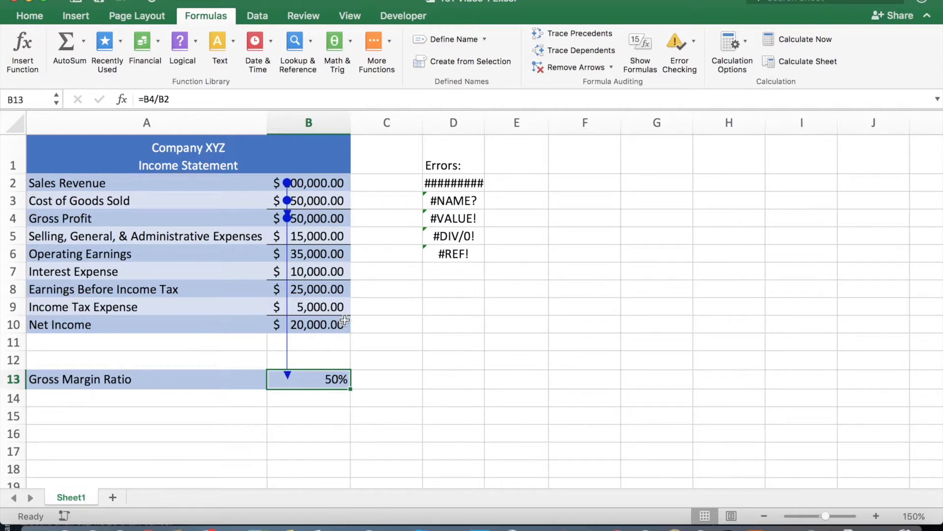
pyautogui.click(571, 70)
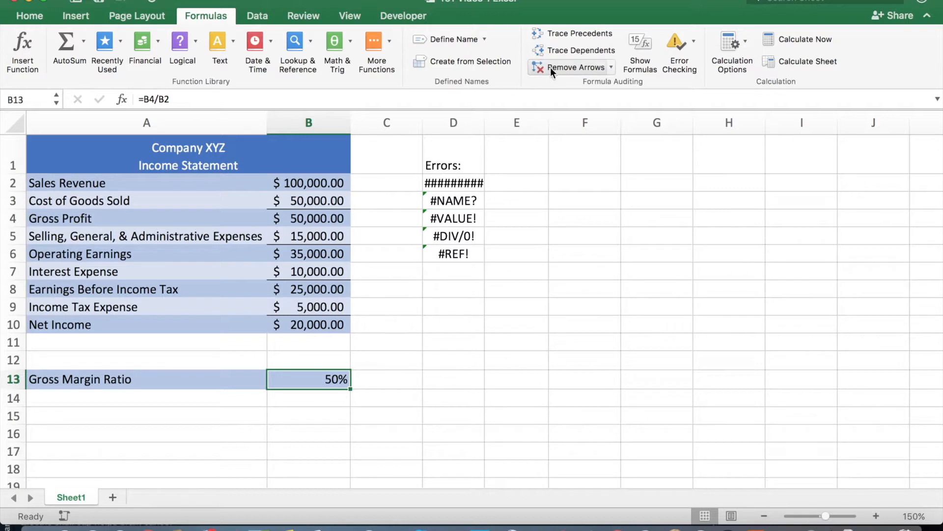
# Trace the dependents of the Gross Profit cell B4, and clear the tracer arrows.
pyautogui.click(318, 218)
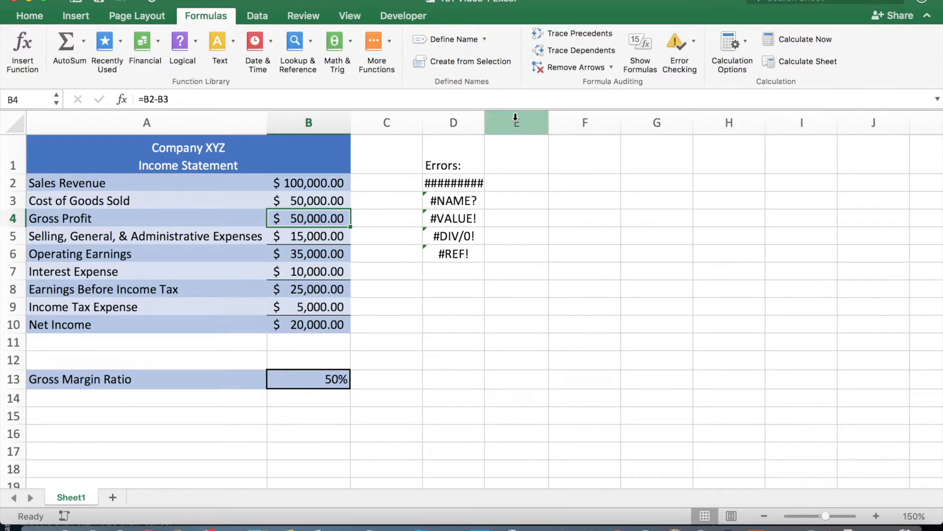
pyautogui.click(574, 51)
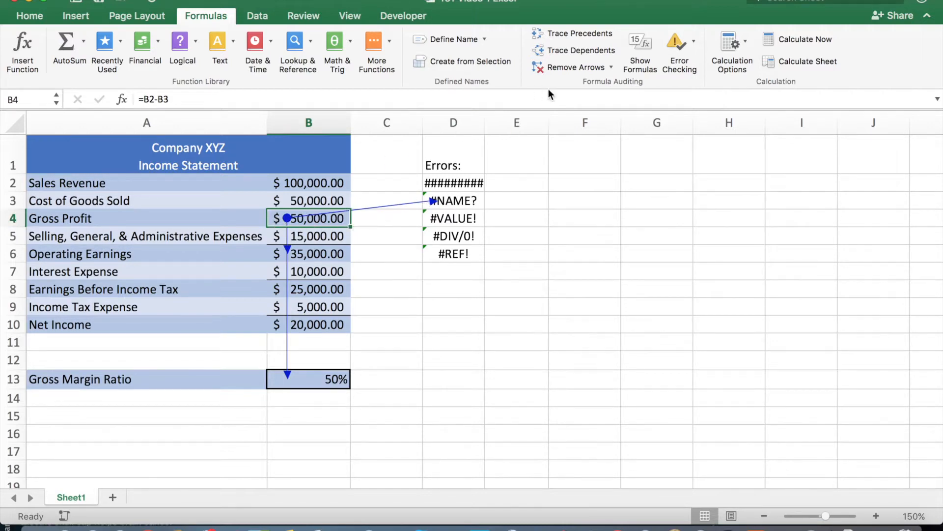
pyautogui.click(566, 69)
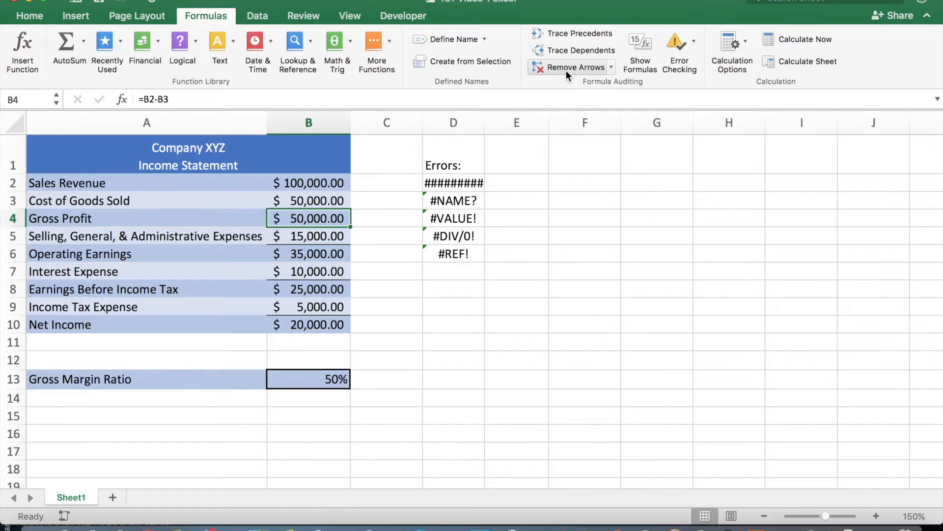
# Display all formulas in the worksheet, and switch back to showing their values.
pyautogui.click(638, 43)
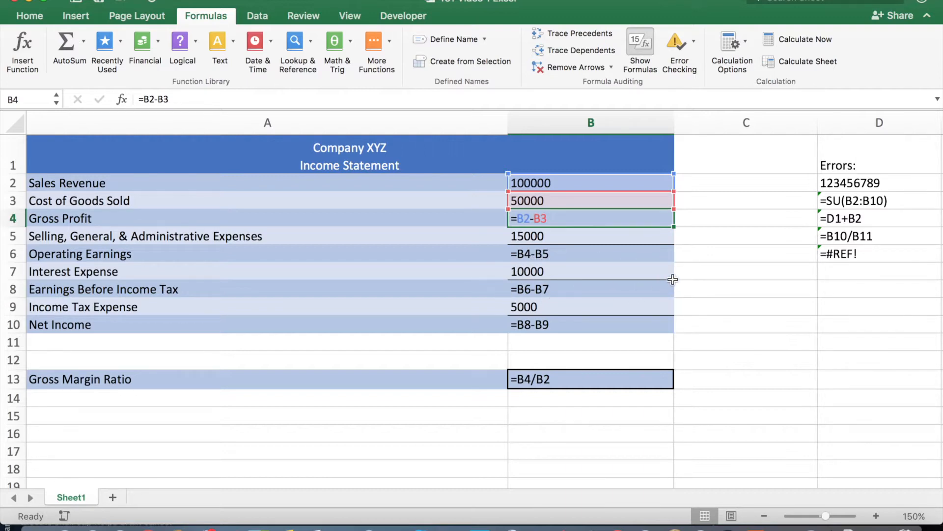
pyautogui.click(646, 44)
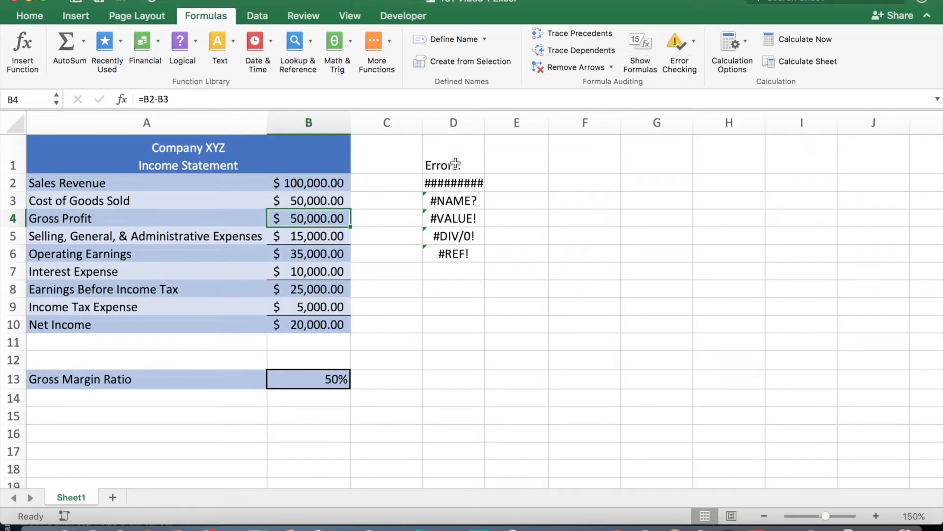
# Widen column D until the full number in cell D2 fits.
pyautogui.click(455, 163)
pyautogui.press('Down')
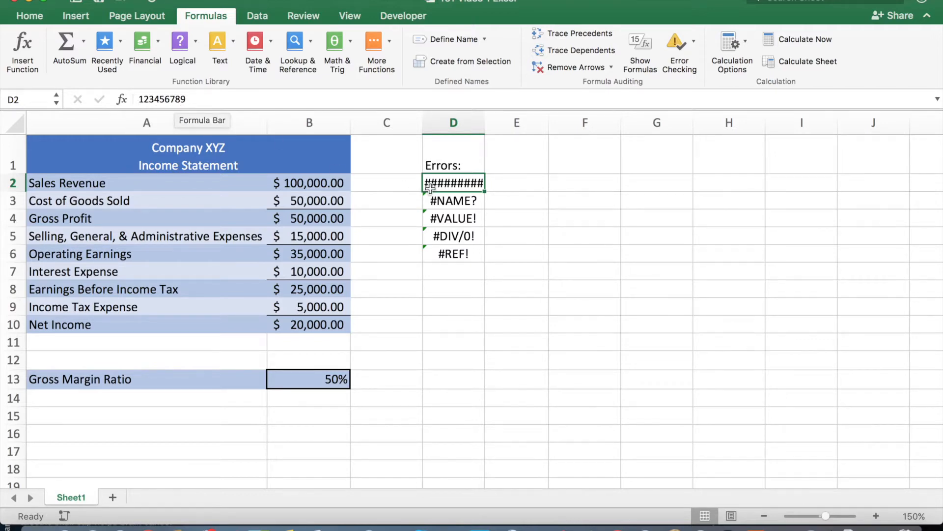
pyautogui.moveTo(488, 116); pyautogui.dragTo(522, 118)
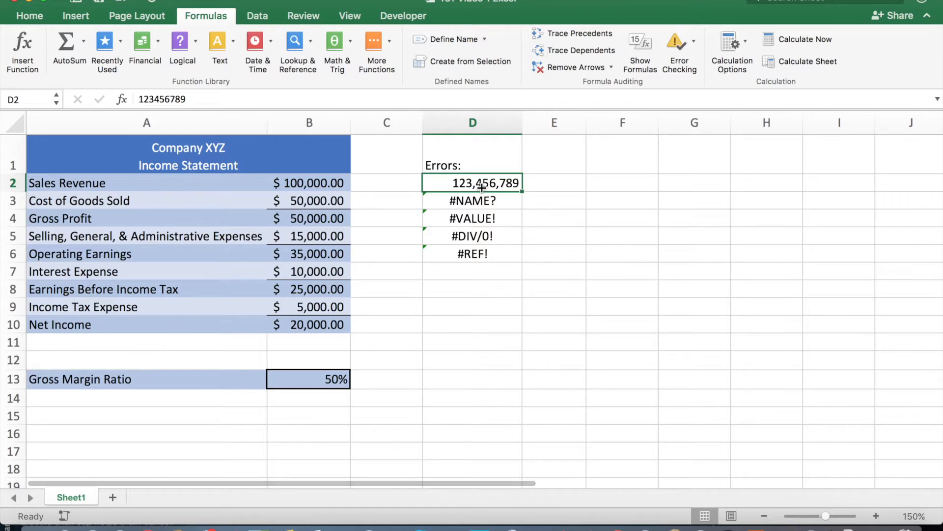
# Examine the formulas behind the errors in D3, D4 and D5 and the cells they reference.
pyautogui.press('Down')
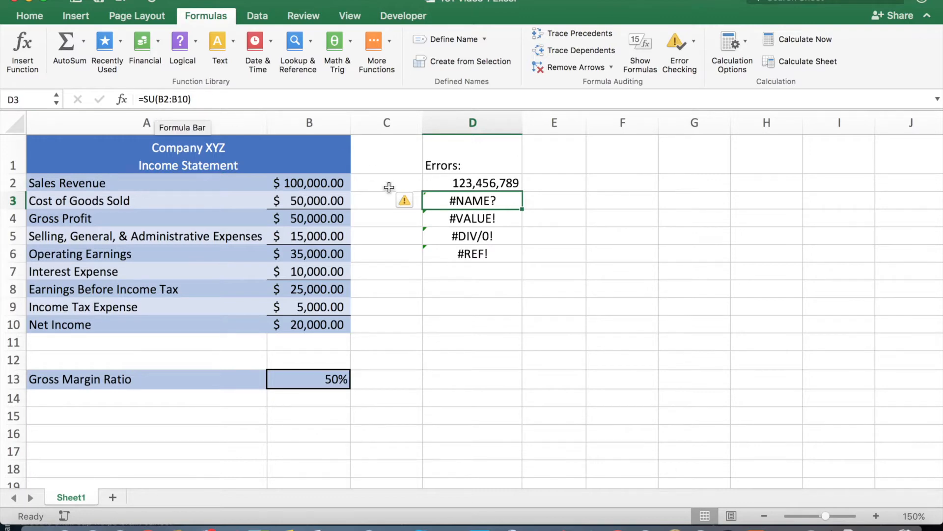
pyautogui.press('Down')
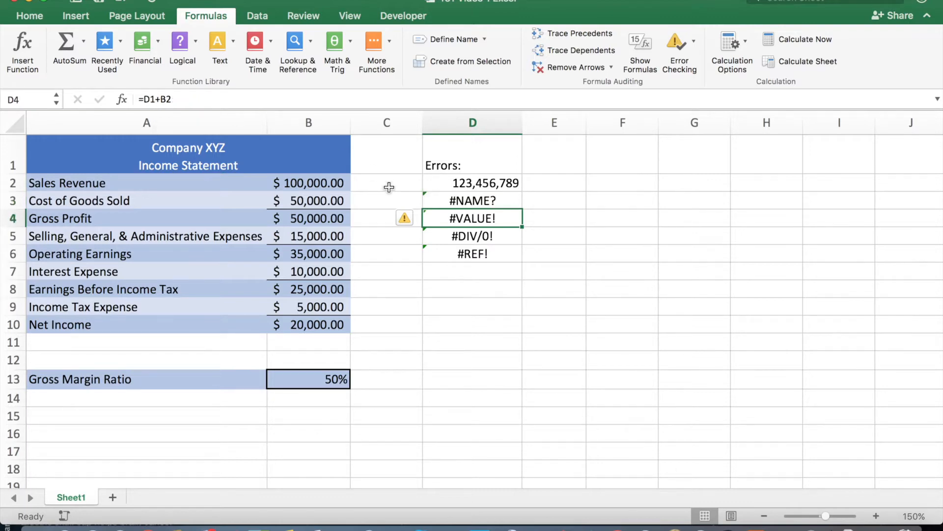
pyautogui.doubleClick(450, 222)
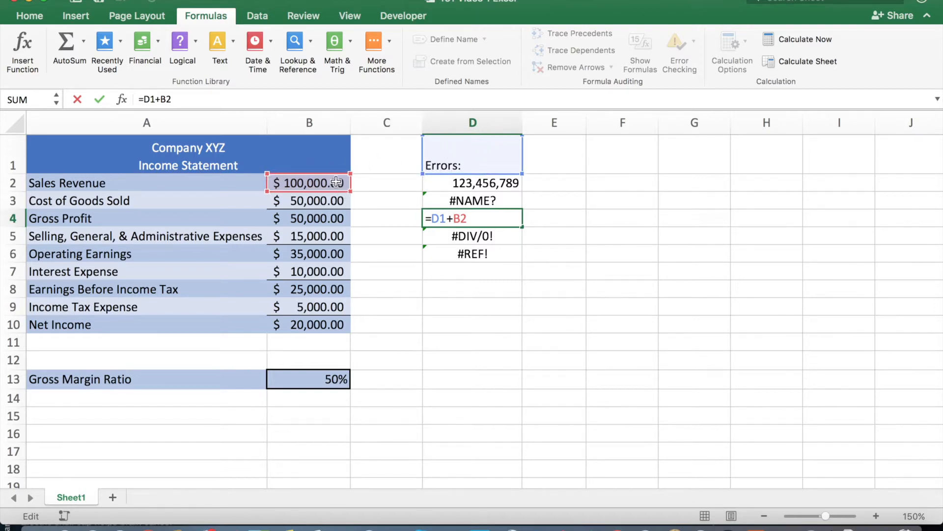
pyautogui.press('Return')
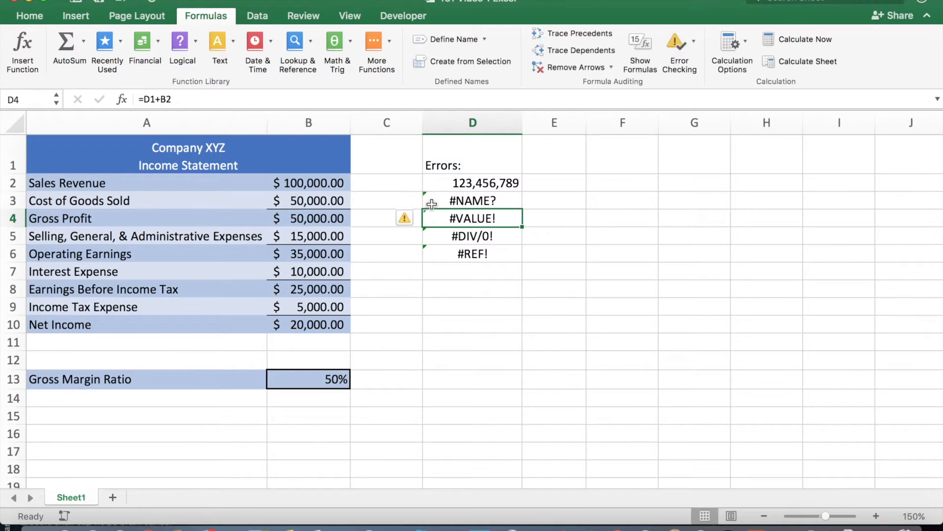
pyautogui.click(459, 238)
pyautogui.doubleClick(460, 237)
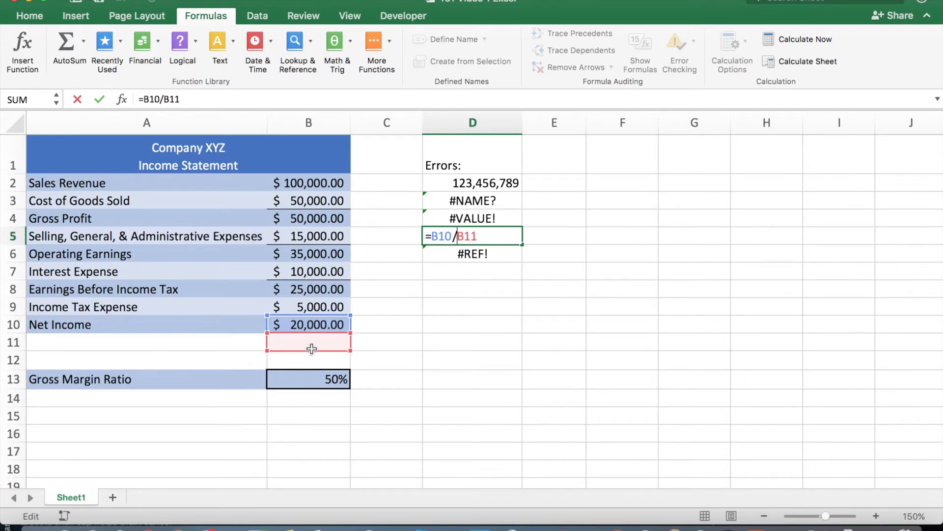
pyautogui.press('Return')
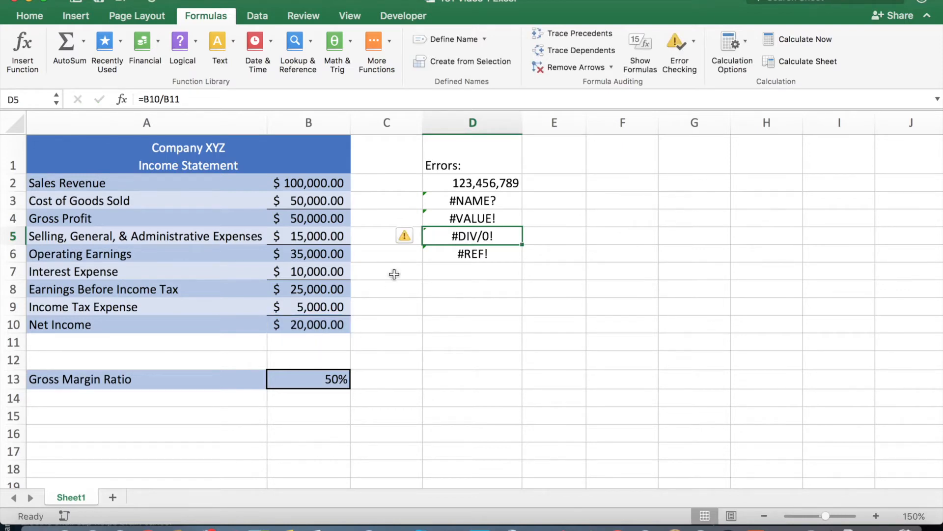
# Clear the broken reference in D6 and enter 1500 in the adjacent cell E6.
pyautogui.click(472, 251)
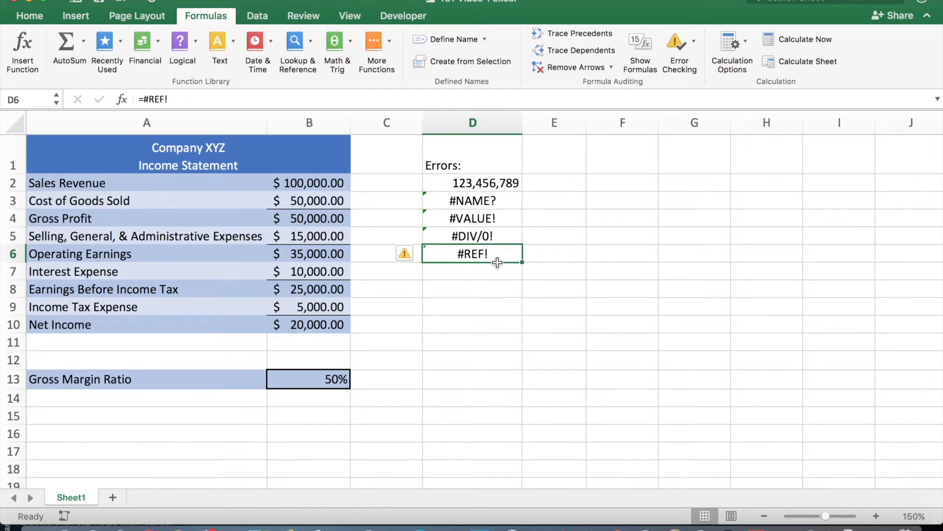
pyautogui.press('Delete')
pyautogui.press('Right')
pyautogui.write('1500')
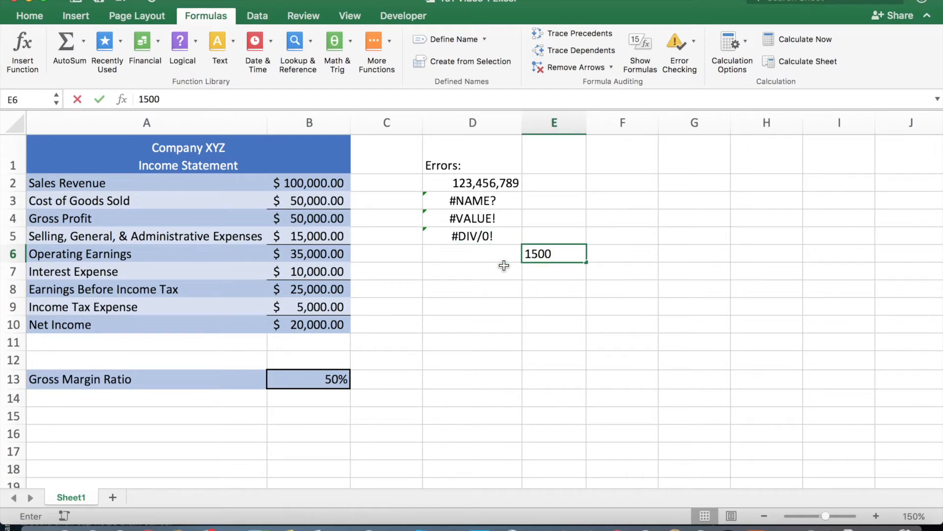
pyautogui.press('Return')
pyautogui.press('Left')
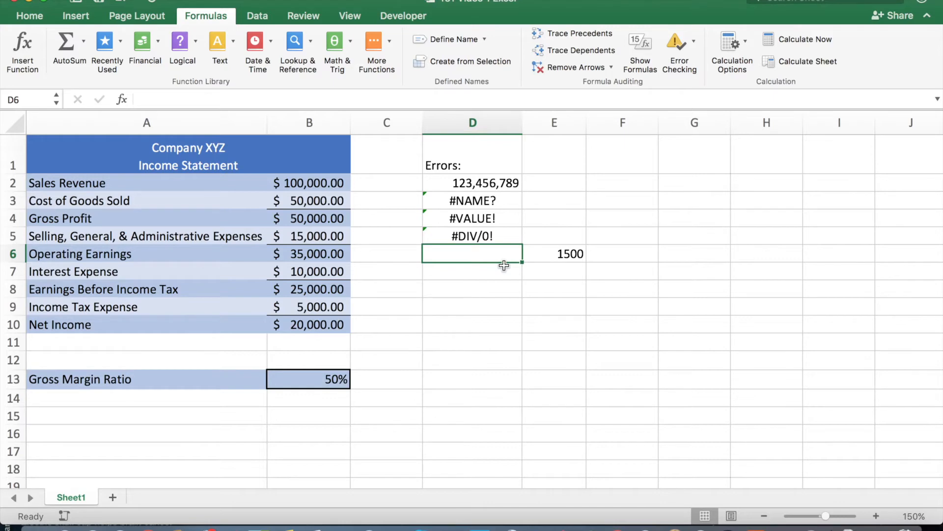
# Enter the formula =E6 in cell D6 and check which cell it references.
pyautogui.write('=E6')
pyautogui.press('Return')
pyautogui.click(553, 254)
pyautogui.click(505, 252)
pyautogui.doubleClick(505, 252)
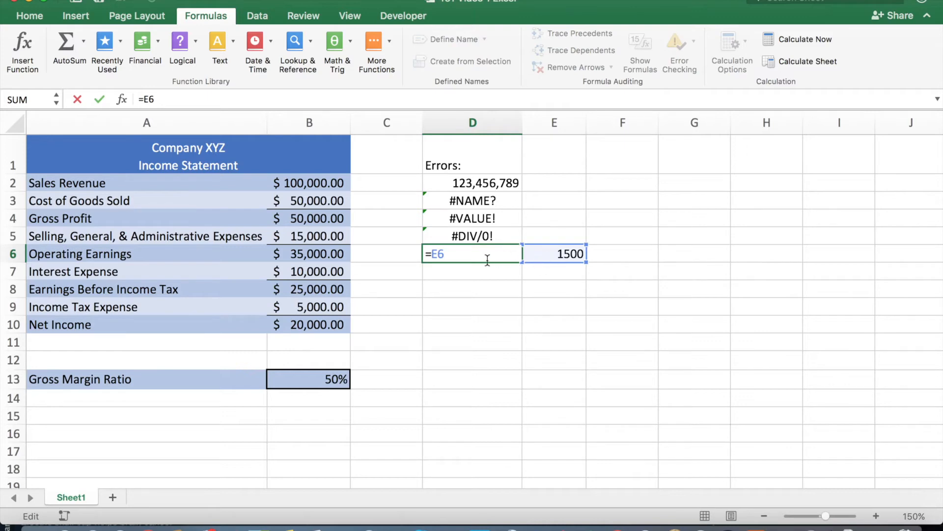
pyautogui.press('Escape')
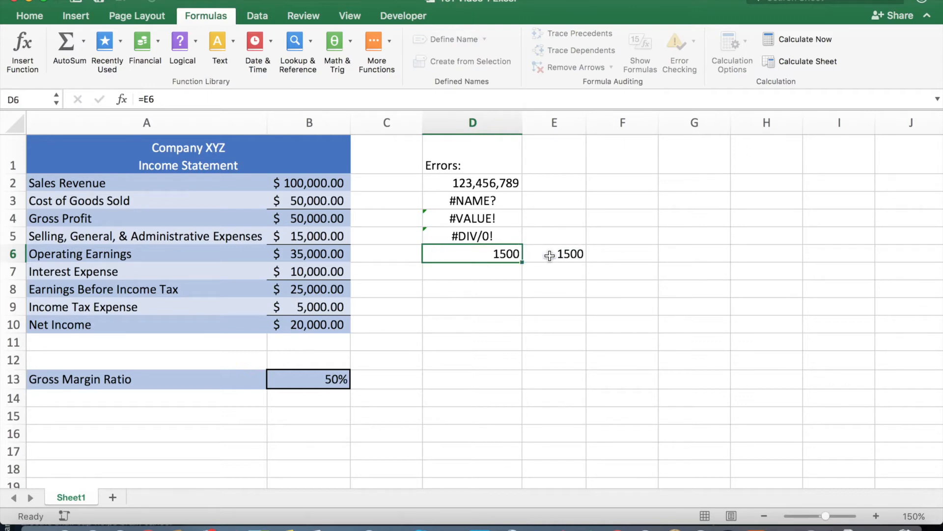
# Delete the entire column E and check the formula in D6.
pyautogui.click(557, 123)
pyautogui.rightClick(559, 125)
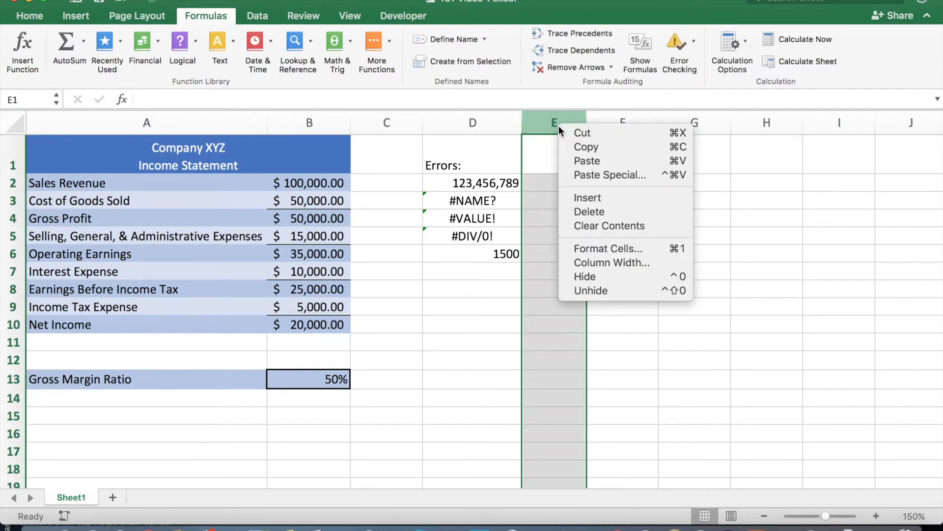
pyautogui.click(572, 207)
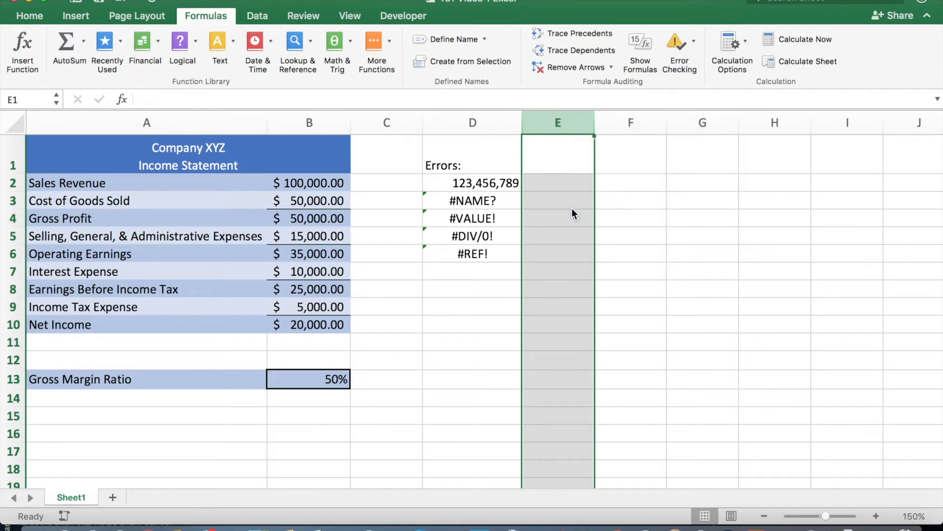
pyautogui.click(480, 252)
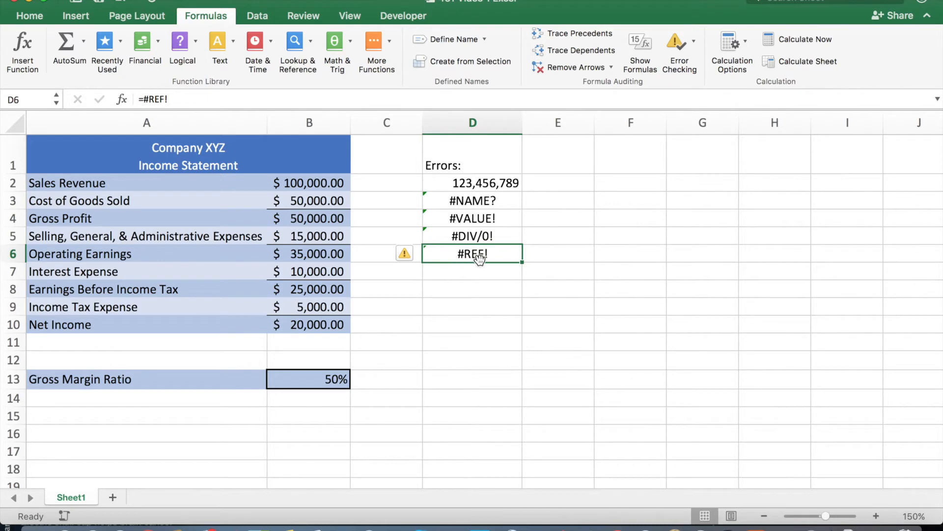
# Use Error Checking on cell D3 to correct its misspelled function so the formula reads =SUM(B2:B10).
pyautogui.press('Up')
pyautogui.press('Up')
pyautogui.press('Up')
pyautogui.press('Up')
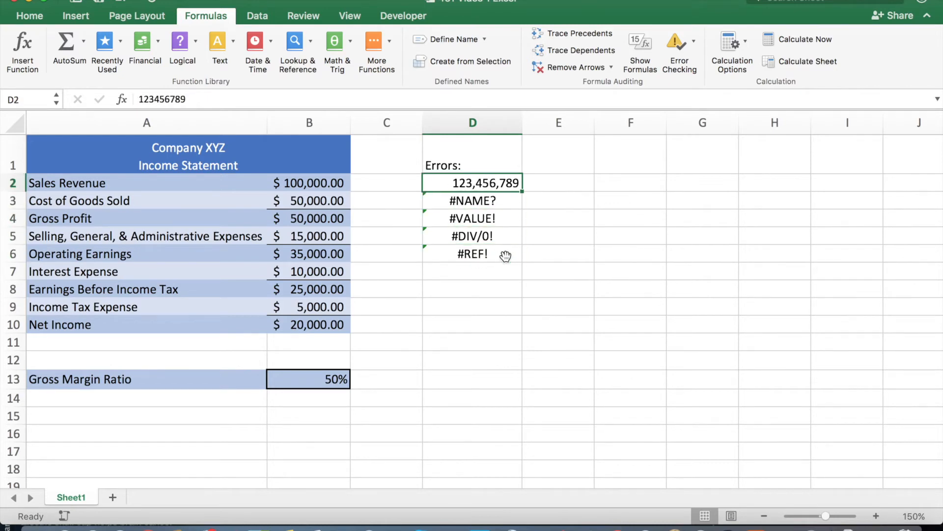
pyautogui.press('Down')
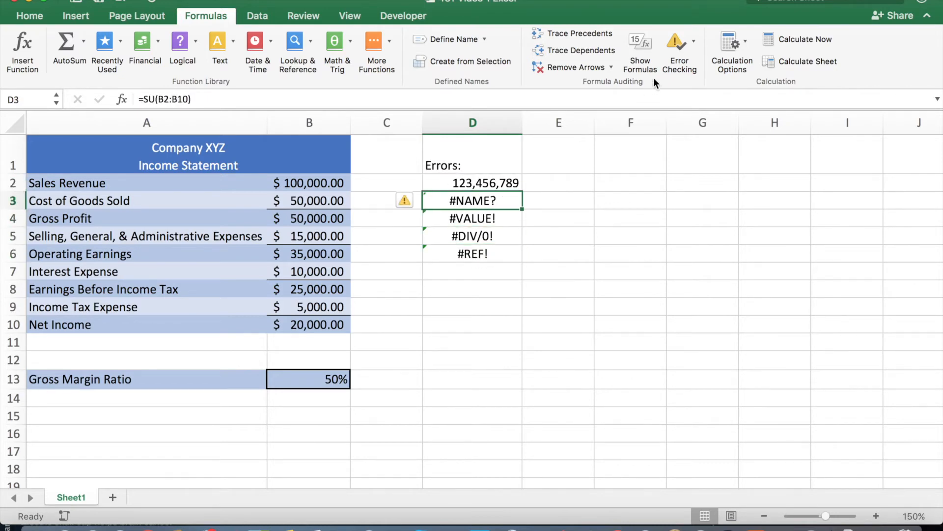
pyautogui.click(677, 45)
pyautogui.moveTo(414, 101); pyautogui.dragTo(700, 60)
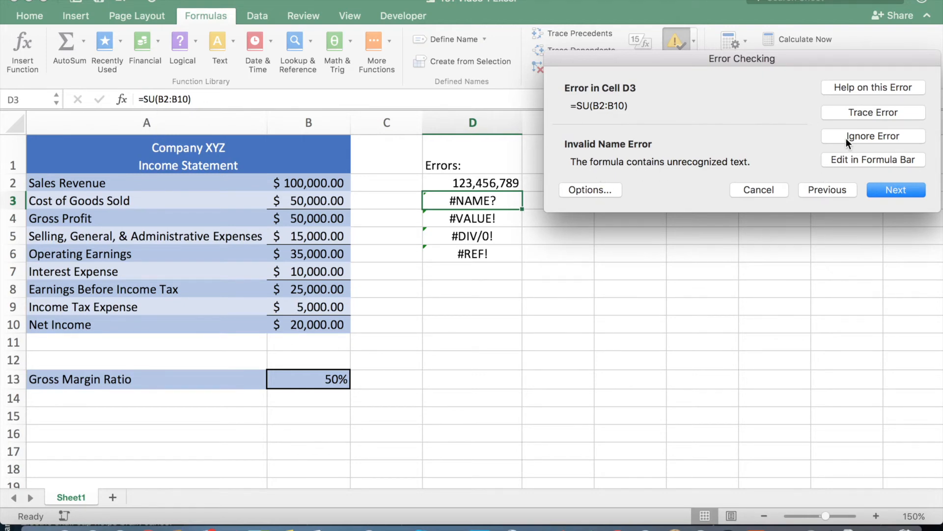
pyautogui.click(853, 161)
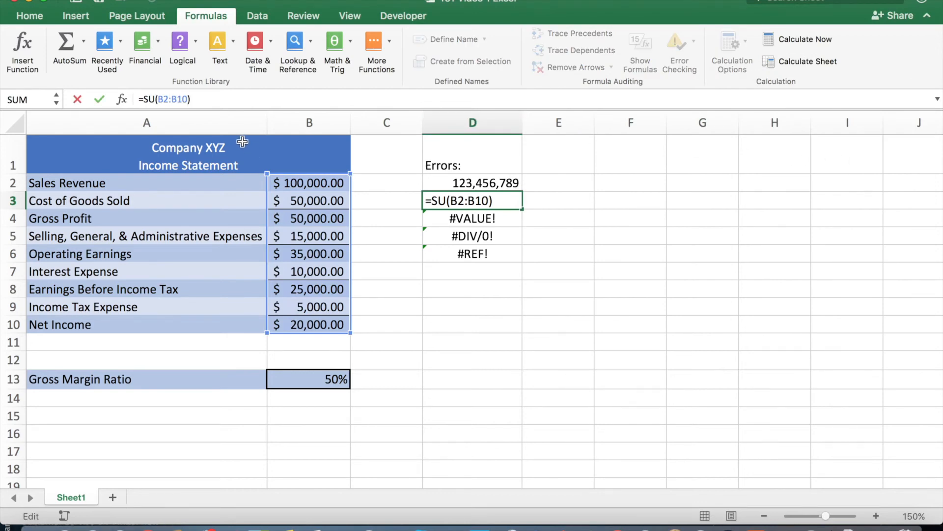
pyautogui.write('M')
pyautogui.press('Return')
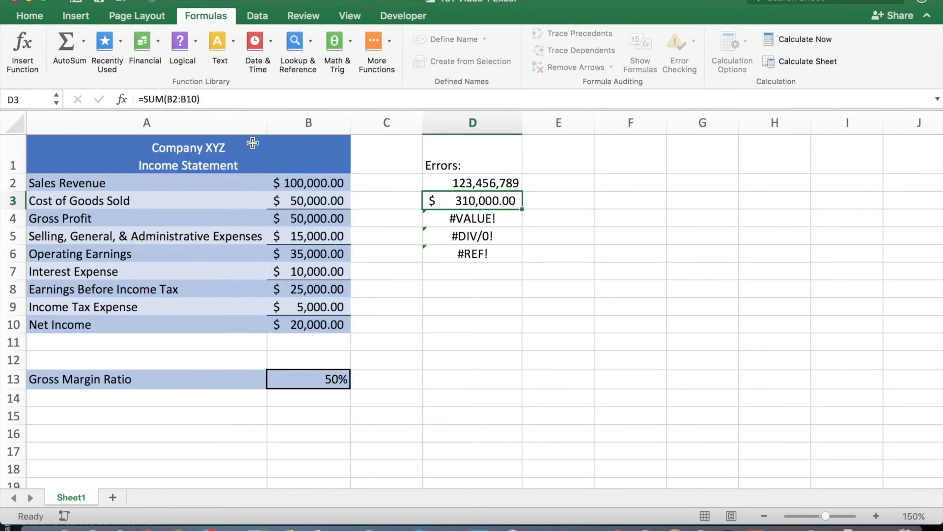
# Run Error Checking from cell D4, review the flagged errors through D6, and return to the D4 error.
pyautogui.click(471, 218)
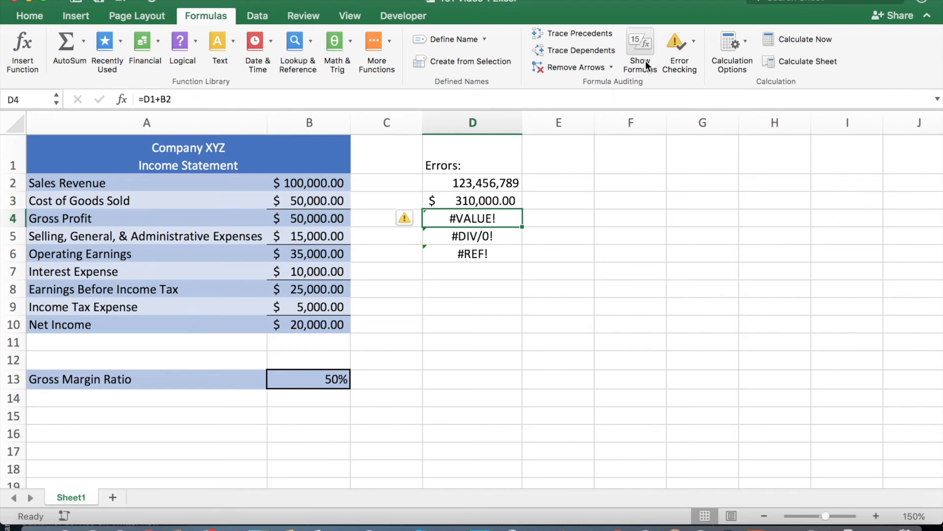
pyautogui.click(677, 49)
pyautogui.moveTo(515, 99); pyautogui.dragTo(685, 8)
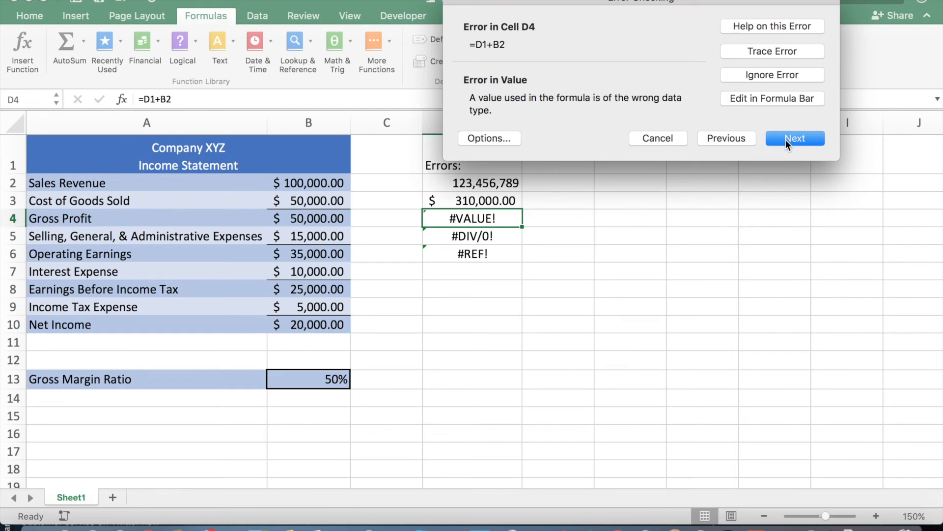
pyautogui.click(786, 140)
pyautogui.click(785, 139)
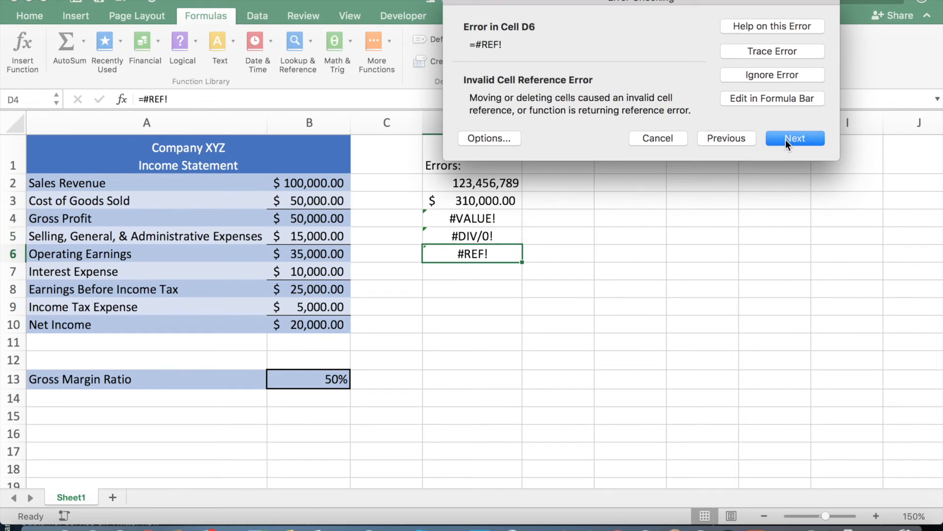
pyautogui.click(724, 139)
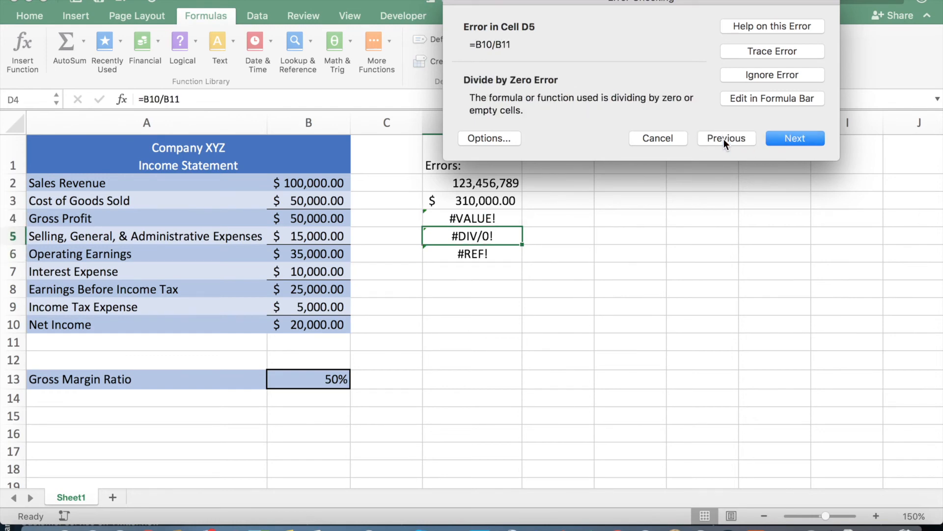
pyautogui.click(723, 138)
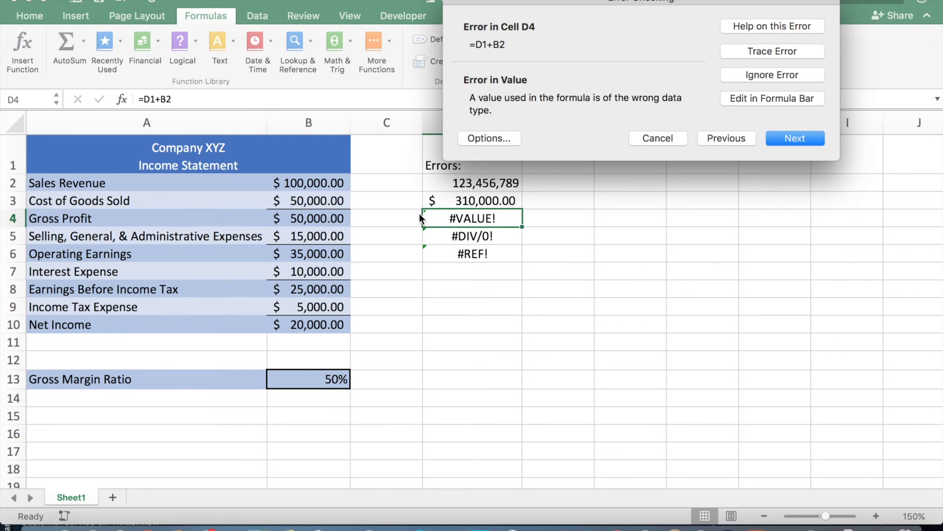
# Ignore the flagged error in cell D4, exit Error Checking, and select the empty cell E6.
pyautogui.click(747, 77)
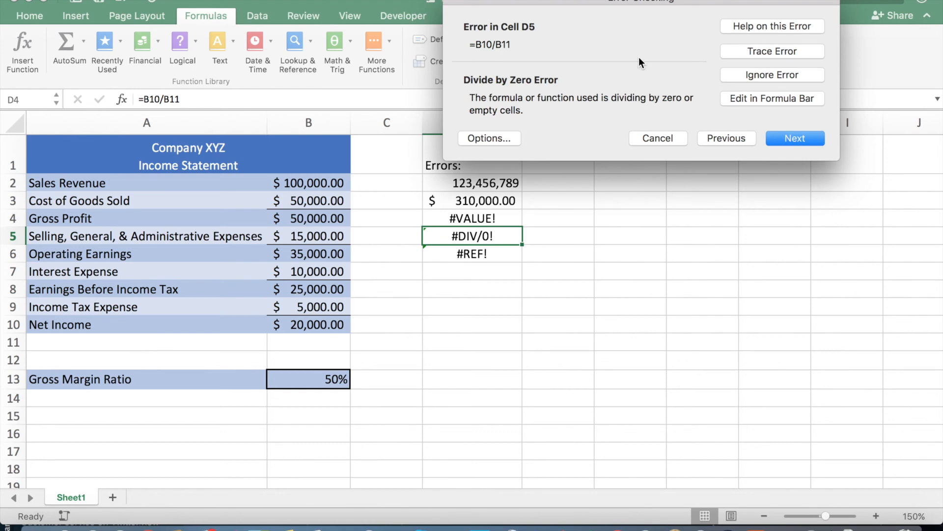
pyautogui.click(659, 138)
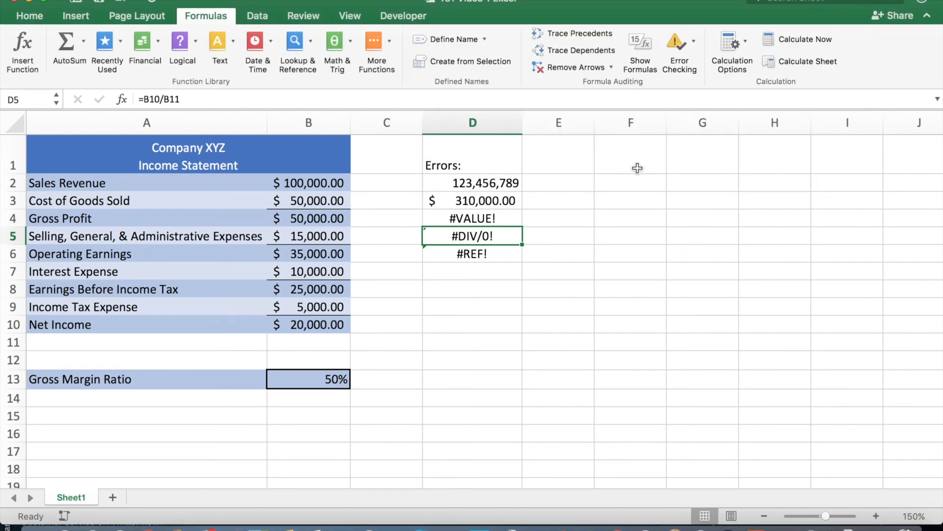
pyautogui.click(552, 247)
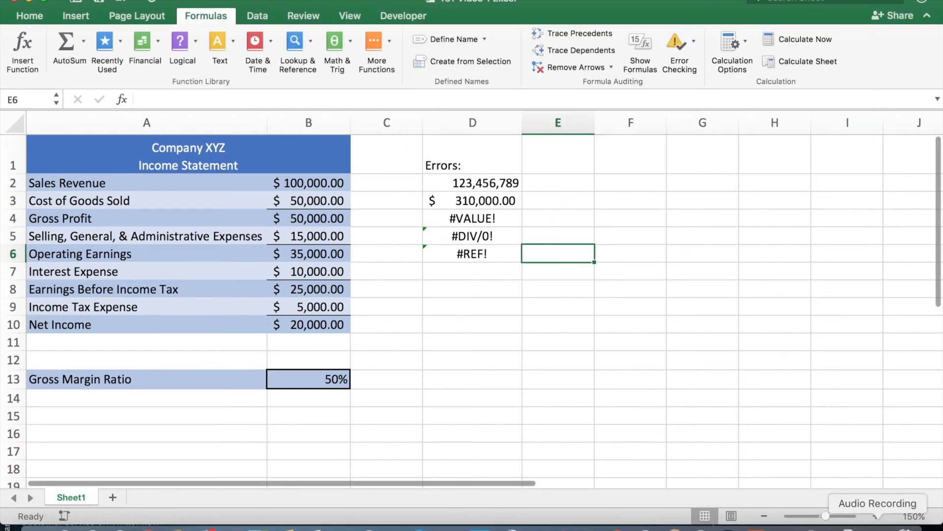